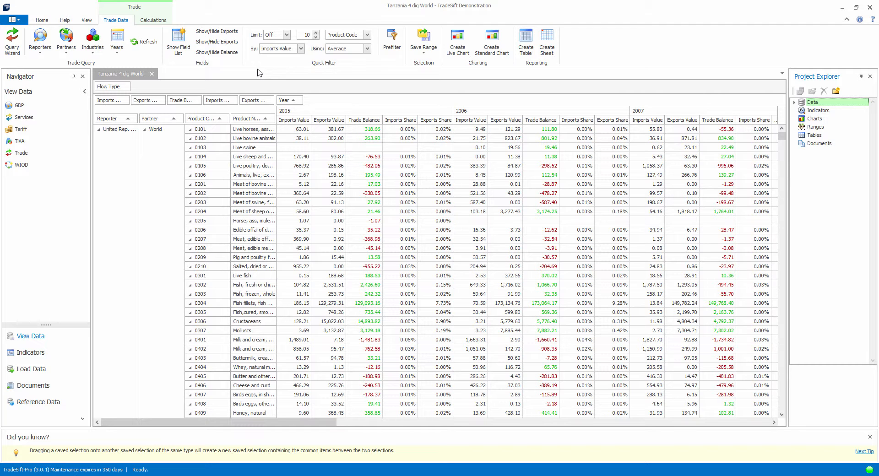
Step: Hide the imports and balance fields and remove Exports Share from the data area, keeping only Exports Value
{"action": "left_click", "coordinate": [229, 32]}
{"action": "left_click", "coordinate": [225, 56]}
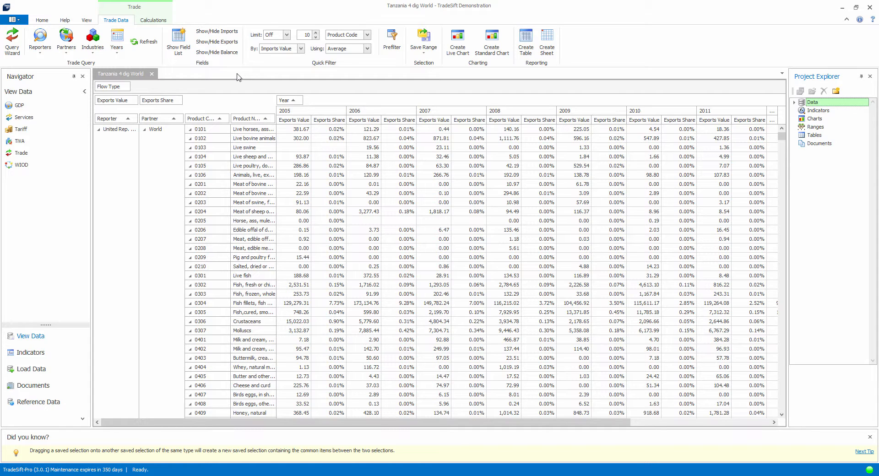
{"action": "left_click", "coordinate": [182, 53]}
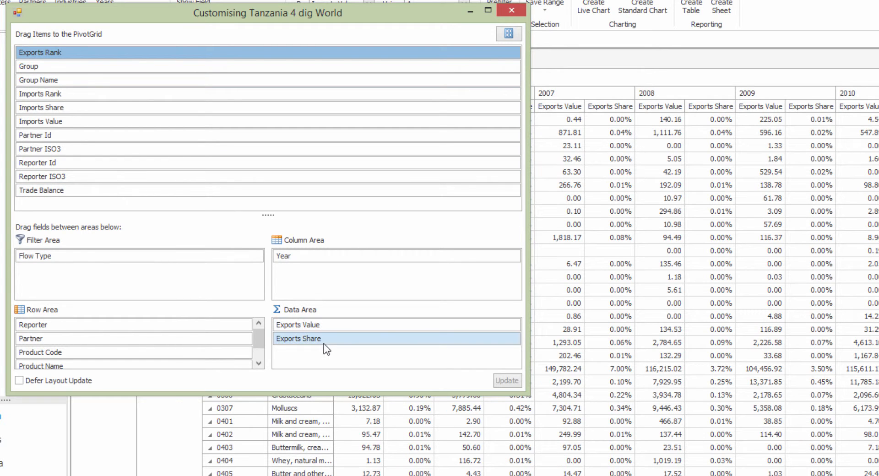
{"action": "left_click_drag", "start_coordinate": [323, 344], "coordinate": [290, 161]}
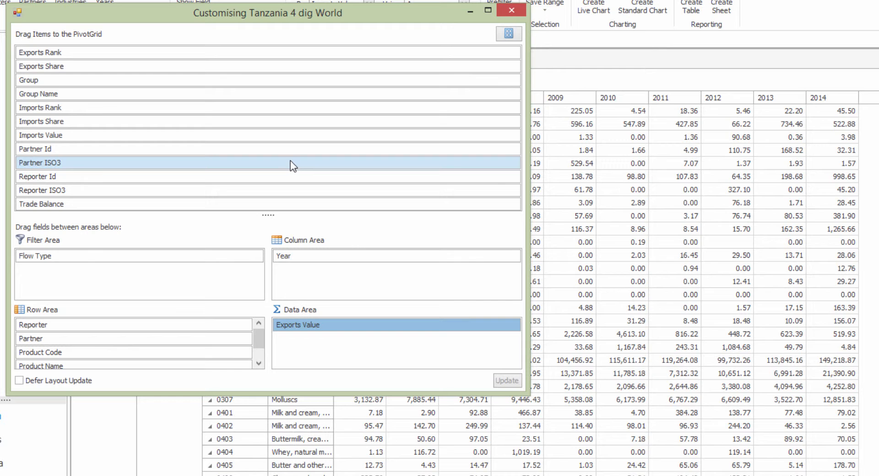
Step: Add Imports Value and Trade Balance to the data area, remove both fields again and close the field list
{"action": "left_click_drag", "start_coordinate": [291, 137], "coordinate": [345, 345]}
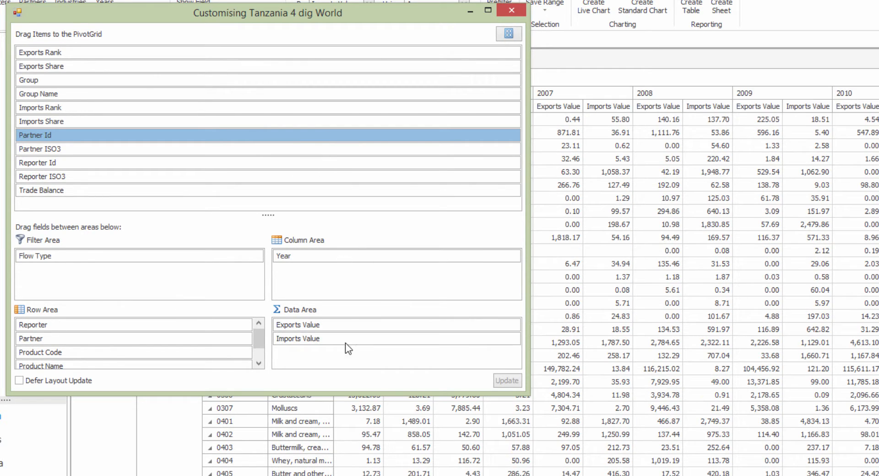
{"action": "left_click_drag", "start_coordinate": [299, 190], "coordinate": [344, 355]}
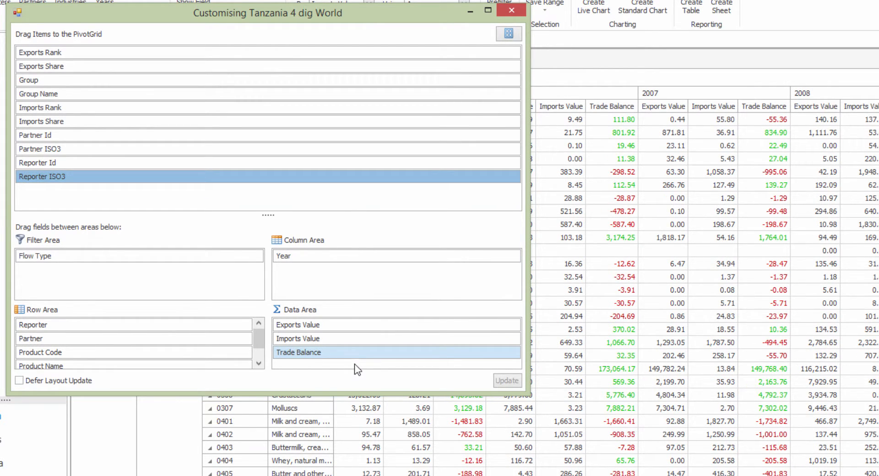
{"action": "left_click_drag", "start_coordinate": [357, 356], "coordinate": [341, 177]}
{"action": "left_click_drag", "start_coordinate": [327, 337], "coordinate": [323, 171]}
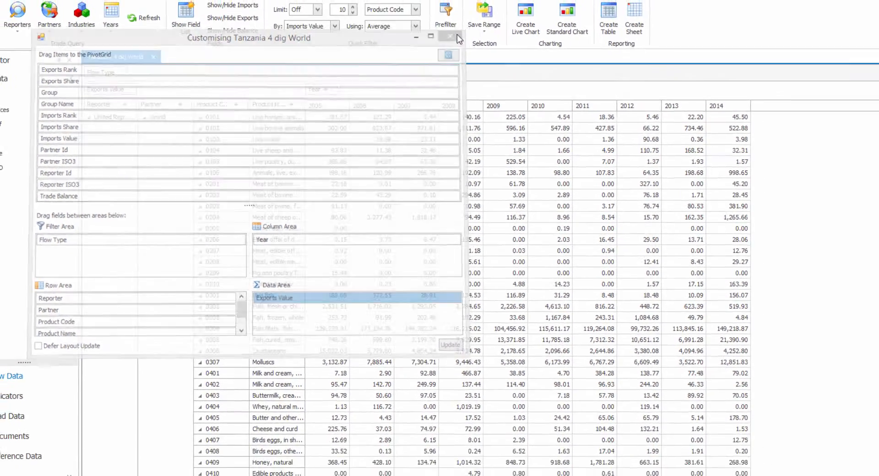
{"action": "left_click", "coordinate": [512, 10]}
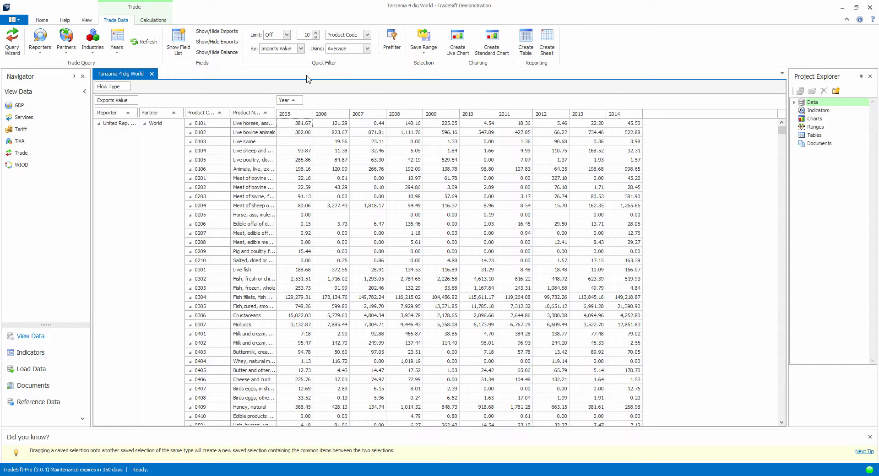
Step: Limit the trade grid to the top 15 items by Product Code
{"action": "left_click", "coordinate": [286, 35]}
{"action": "left_click", "coordinate": [275, 48]}
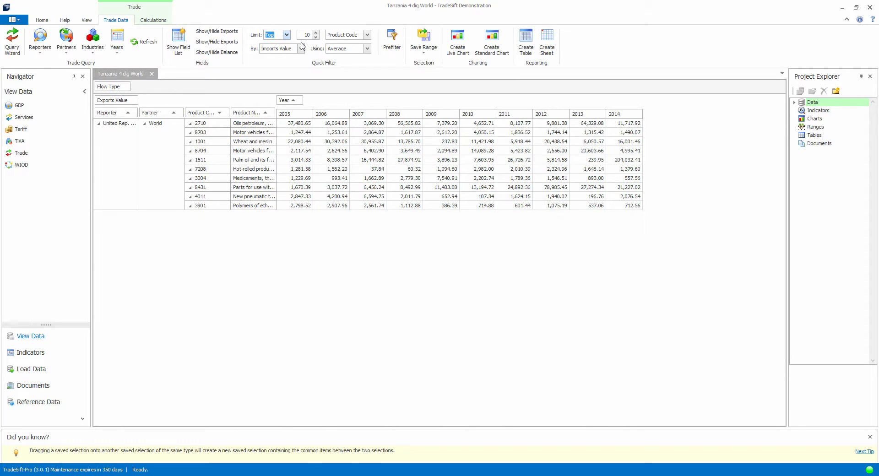
{"action": "left_click", "coordinate": [316, 32]}
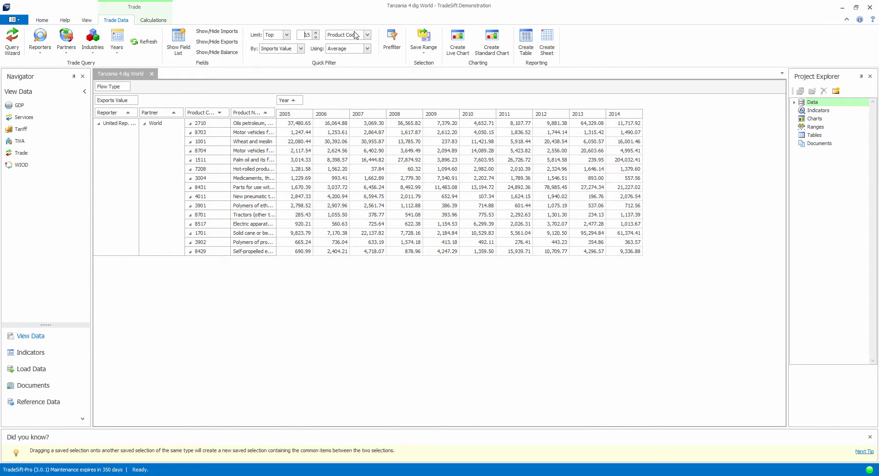
{"action": "left_click", "coordinate": [369, 36]}
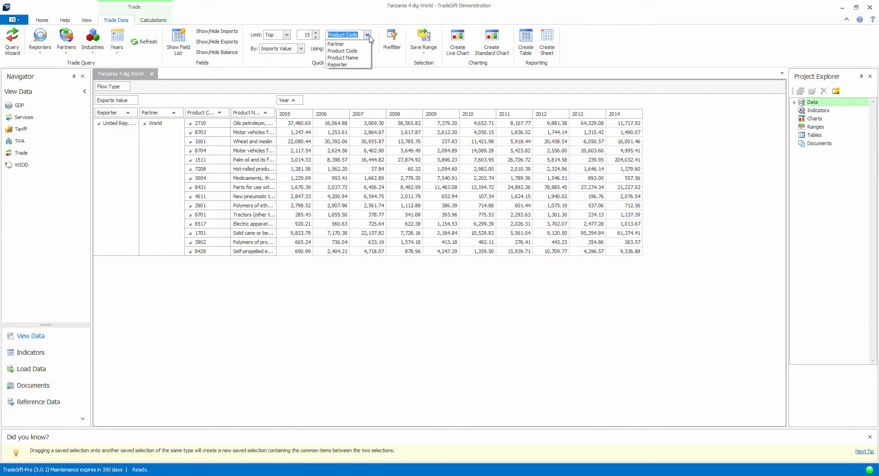
{"action": "left_click", "coordinate": [369, 35]}
Step: Rank the filtered products by Exports Value using the year 2014
{"action": "left_click", "coordinate": [300, 49]}
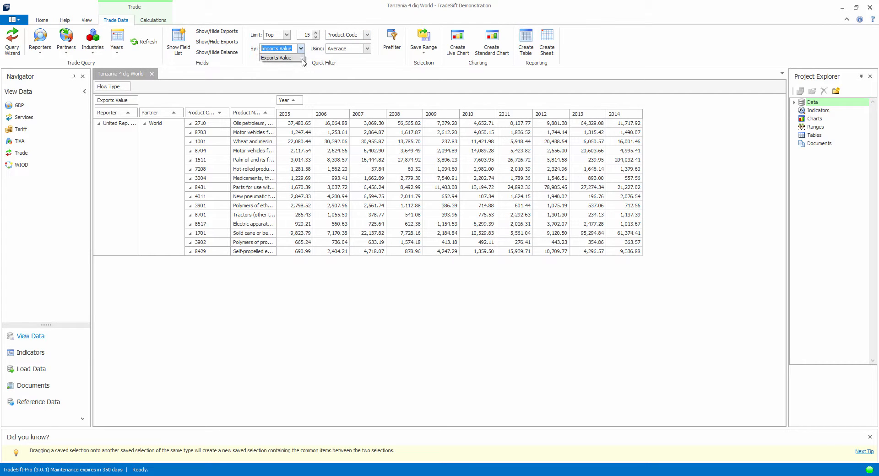
{"action": "left_click", "coordinate": [276, 58]}
{"action": "left_click", "coordinate": [368, 48]}
{"action": "scroll", "coordinate": [352, 87], "scroll_direction": "down", "scroll_amount": 2}
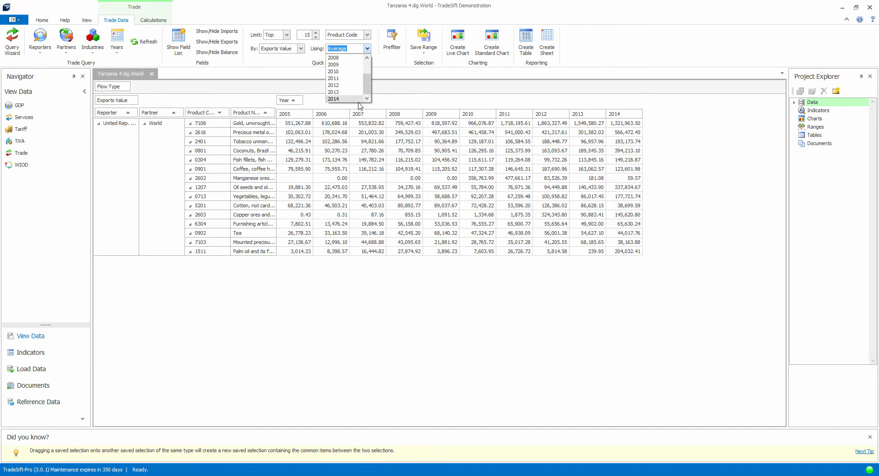
{"action": "left_click", "coordinate": [356, 99]}
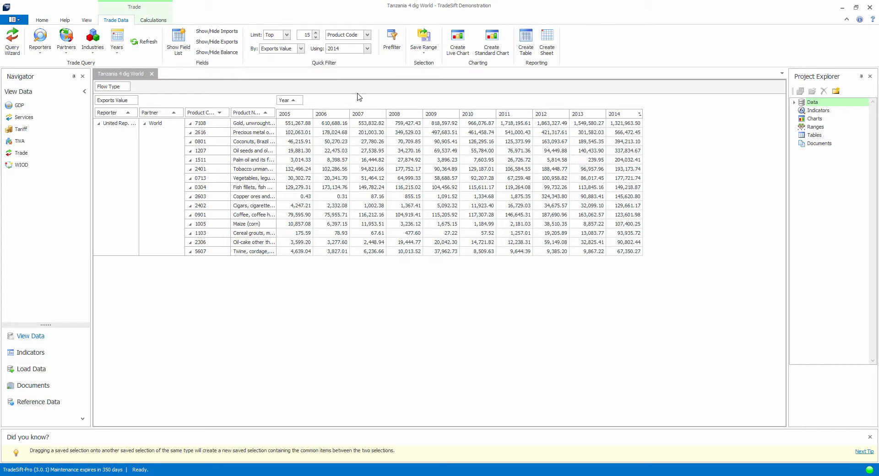
{"action": "left_click", "coordinate": [367, 48]}
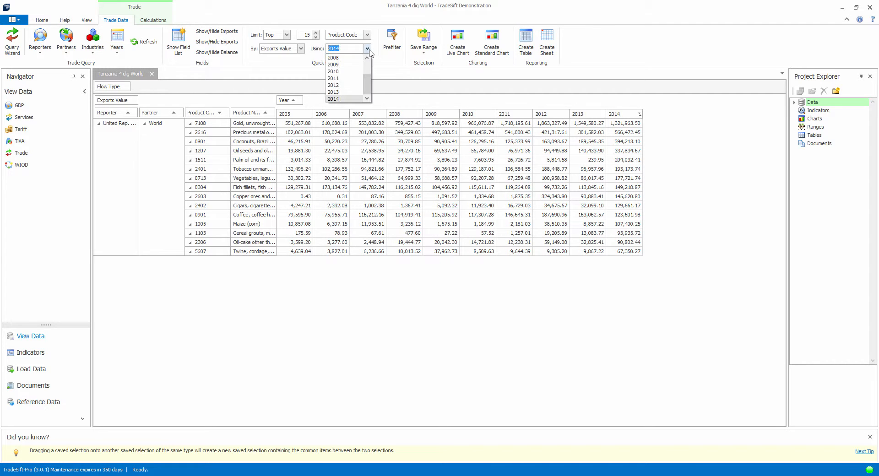
{"action": "left_click_drag", "start_coordinate": [369, 89], "coordinate": [369, 68]}
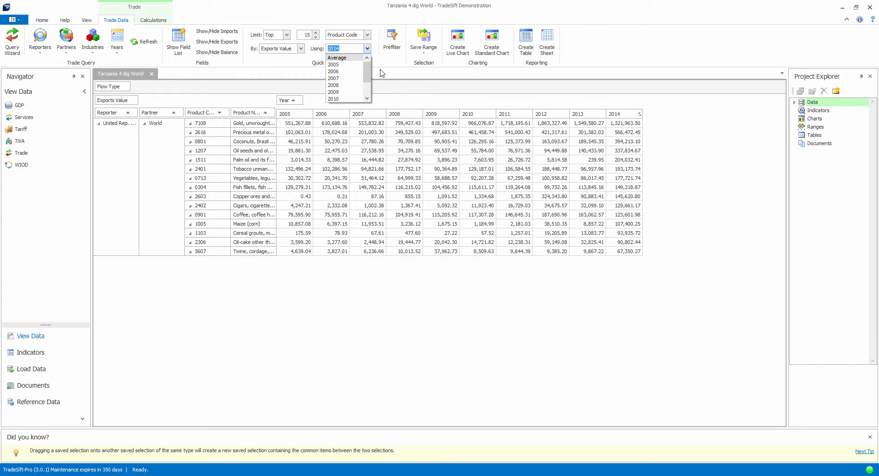
{"action": "left_click", "coordinate": [382, 73]}
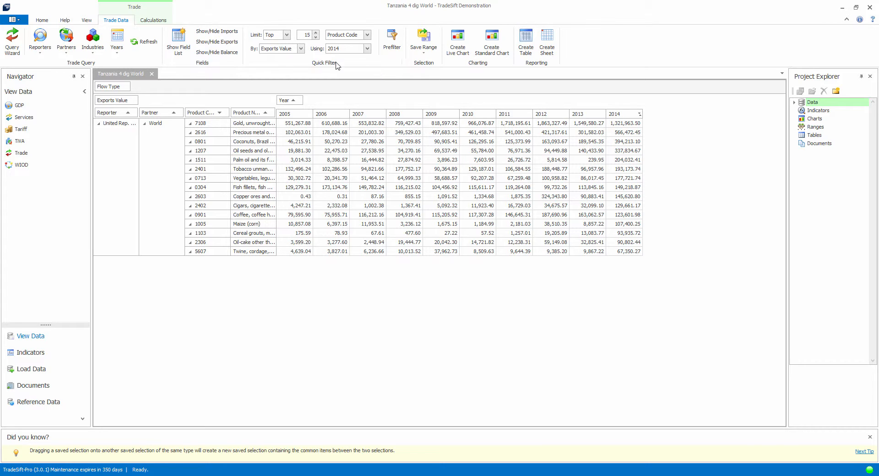
{"action": "left_click", "coordinate": [301, 48]}
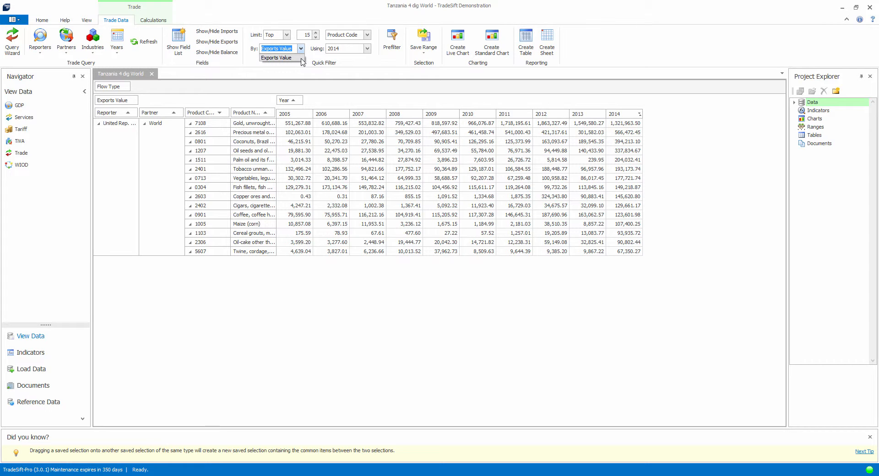
{"action": "left_click", "coordinate": [302, 51]}
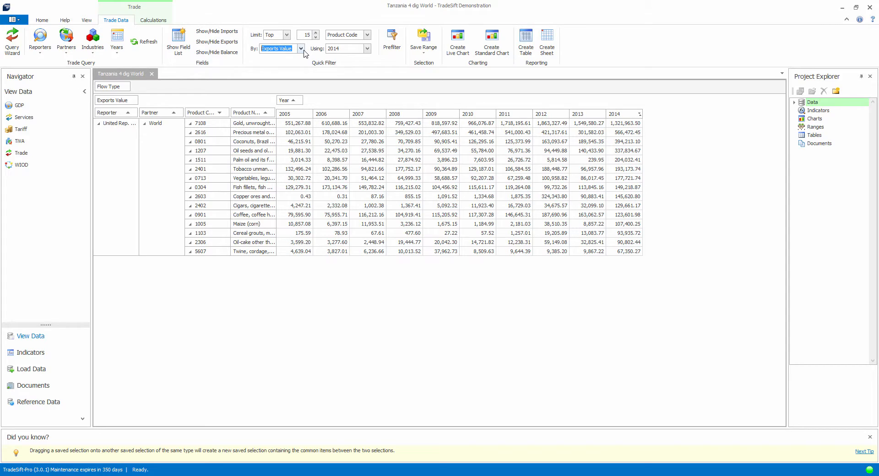
Step: Widen the Product Name column so the full product descriptions fit
{"action": "left_click_drag", "start_coordinate": [276, 123], "coordinate": [277, 123]}
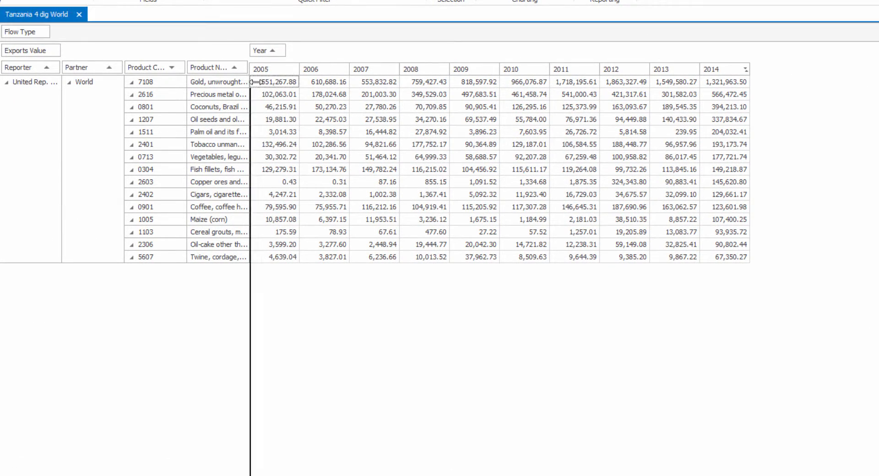
{"action": "left_click_drag", "start_coordinate": [255, 82], "coordinate": [366, 80]}
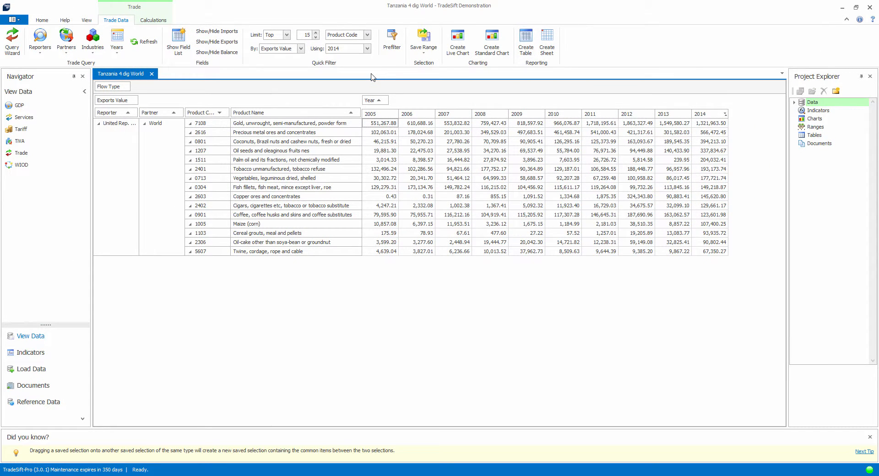
Step: Save the 15 filtered products as a range with the suggested name and description
{"action": "left_click", "coordinate": [425, 51]}
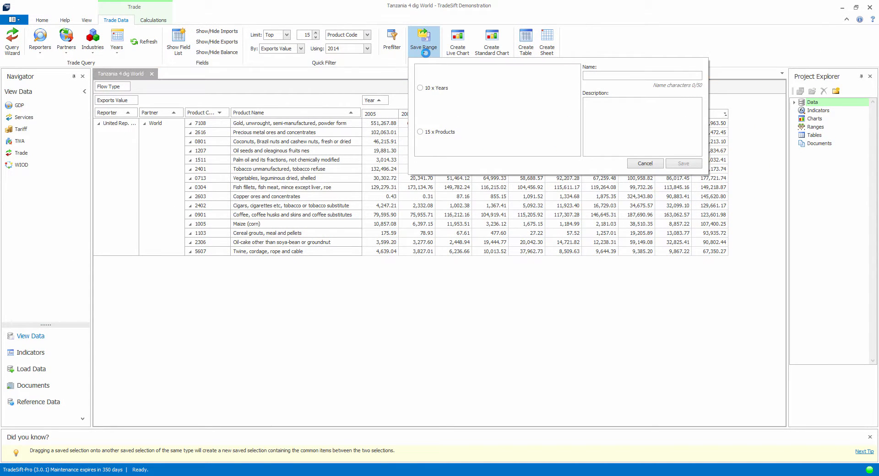
{"action": "left_click", "coordinate": [447, 133]}
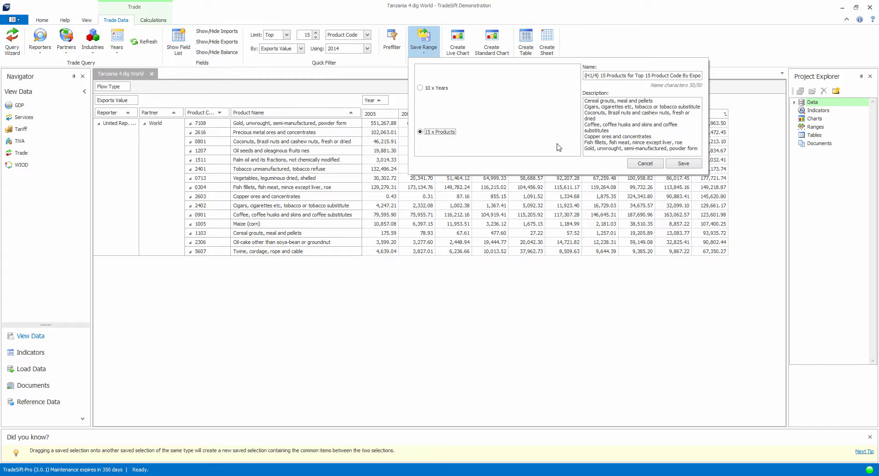
{"action": "left_click", "coordinate": [695, 167]}
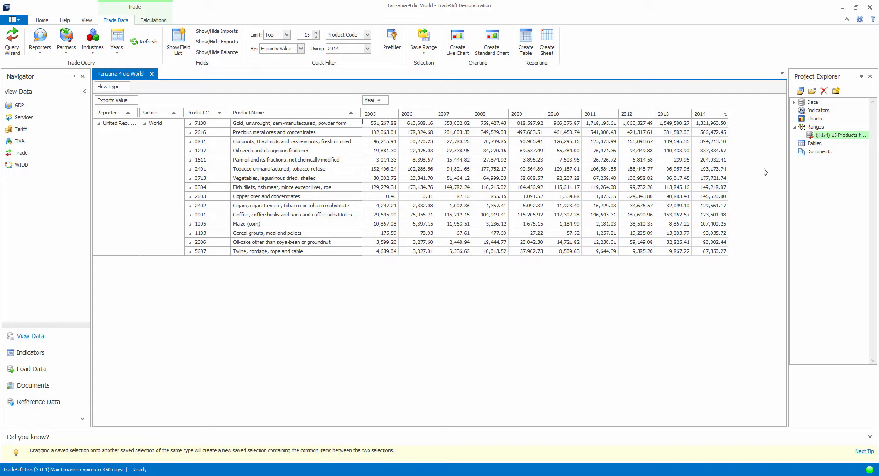
Step: Save a copy of the filtered data in the project as Trade TZA - WLD H1/4 2005...2014
{"action": "left_click", "coordinate": [45, 20]}
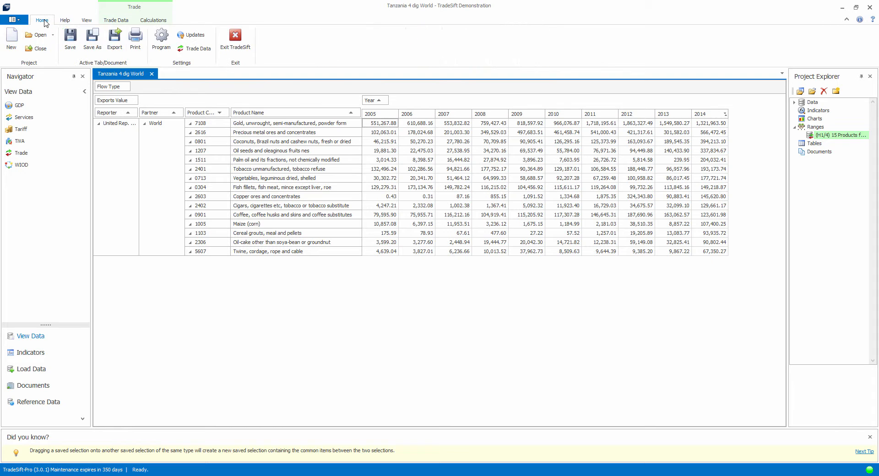
{"action": "left_click", "coordinate": [87, 40]}
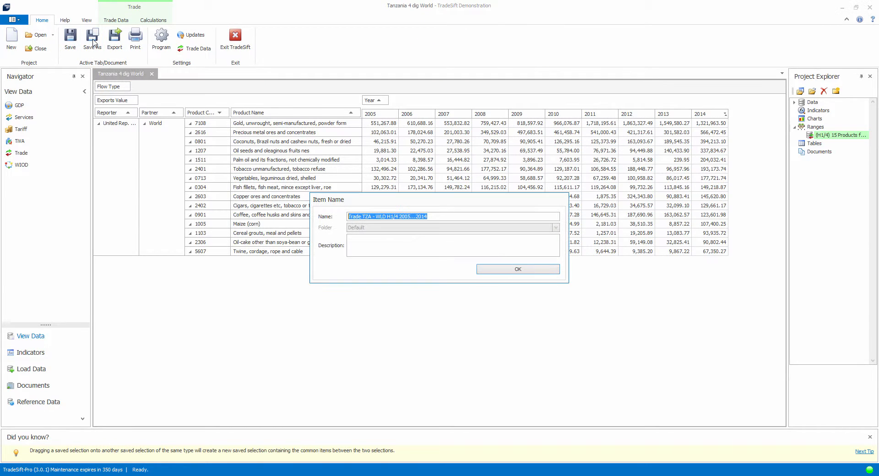
{"action": "left_click", "coordinate": [519, 270]}
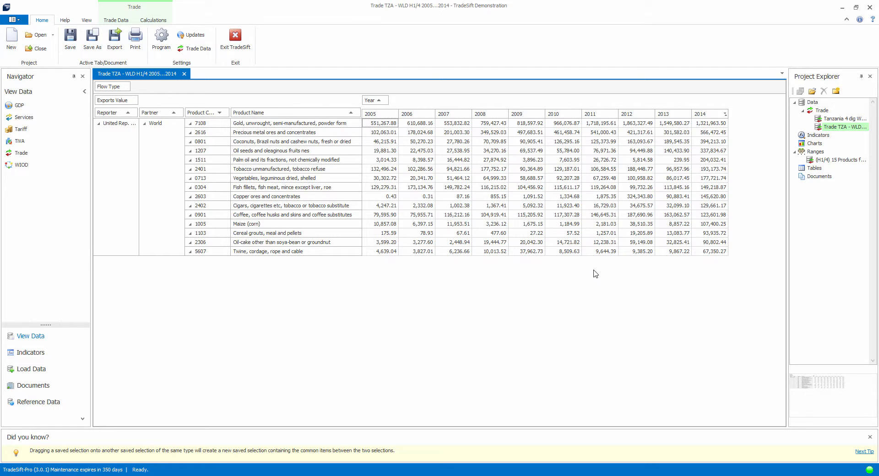
Step: Open the saved 15-product range and the saved Trade TZA - WLD data from the project to review them
{"action": "left_click", "coordinate": [851, 160]}
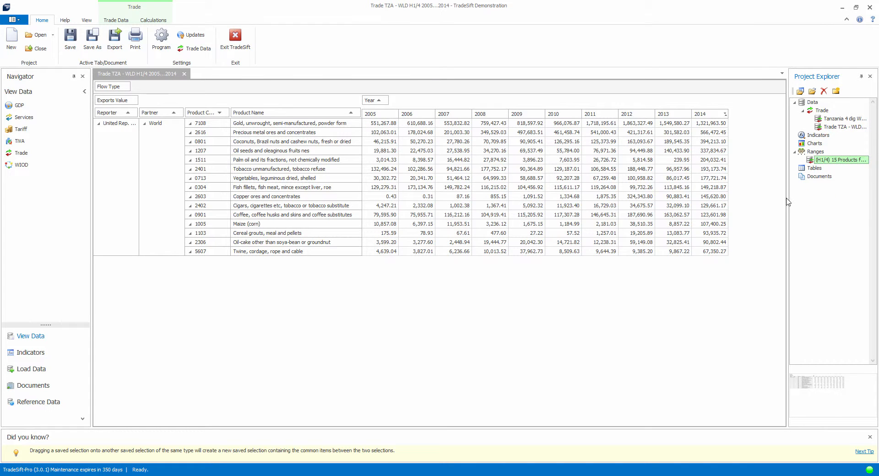
{"action": "double_click", "coordinate": [823, 161]}
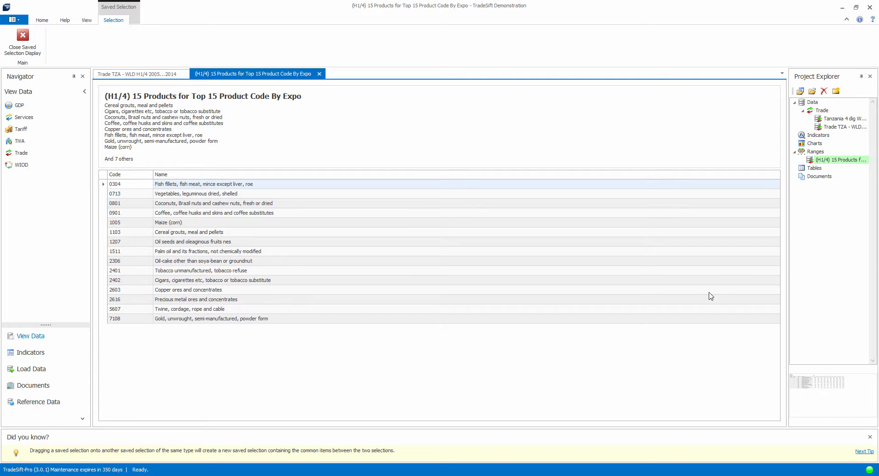
{"action": "double_click", "coordinate": [841, 128]}
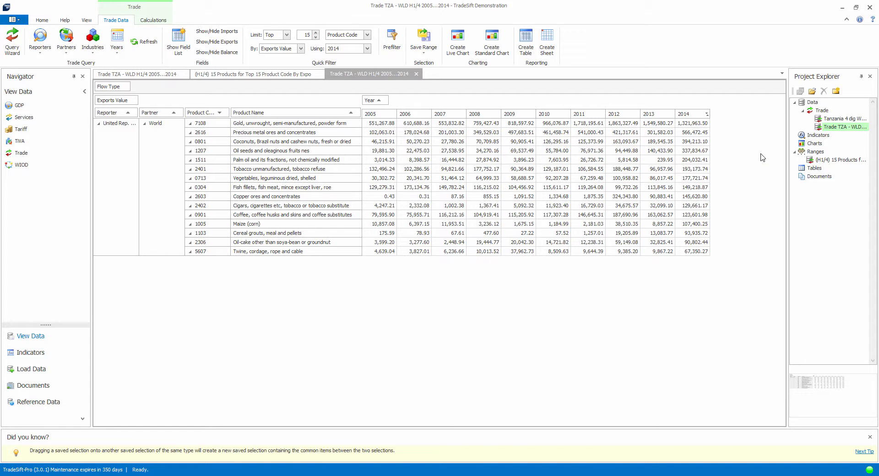
Step: Return to the original trade data tab, set the partner to China only and refresh the data grid
{"action": "left_click", "coordinate": [160, 76]}
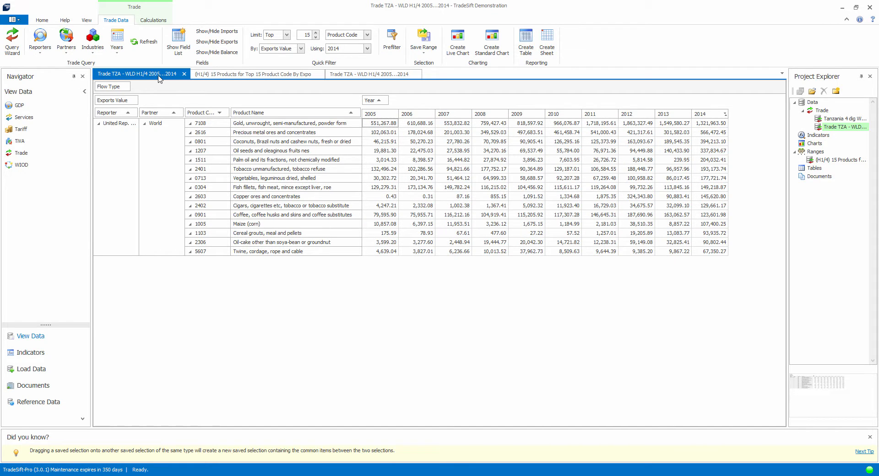
{"action": "left_click", "coordinate": [39, 21]}
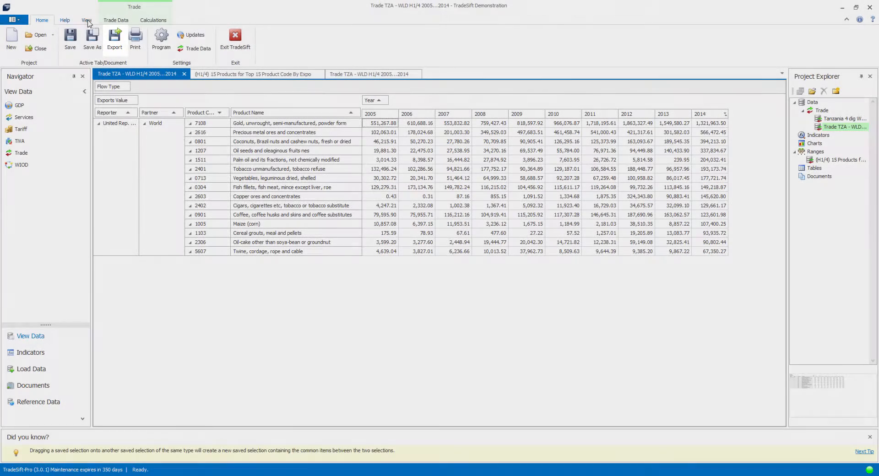
{"action": "left_click", "coordinate": [117, 23]}
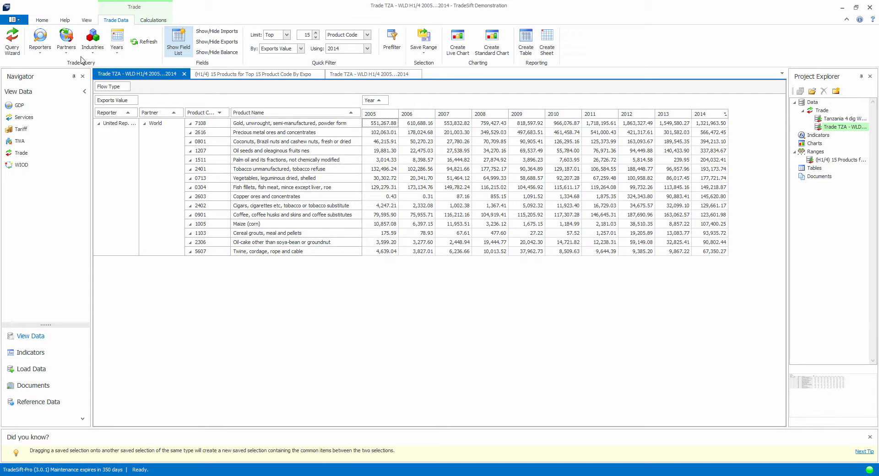
{"action": "left_click", "coordinate": [66, 42]}
{"action": "mouse_move", "coordinate": [249, 75]}
{"action": "left_mouse_down"}
{"action": "mouse_move", "coordinate": [250, 153]}
{"action": "mouse_move", "coordinate": [258, 76]}
{"action": "mouse_move", "coordinate": [255, 88]}
{"action": "left_mouse_up"}
{"action": "left_click", "coordinate": [67, 123]}
{"action": "left_click", "coordinate": [66, 115]}
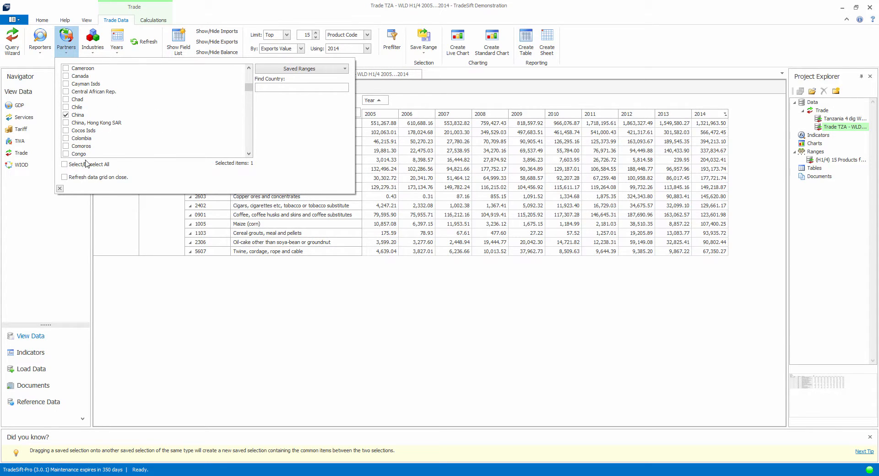
{"action": "left_click", "coordinate": [68, 178]}
{"action": "left_click", "coordinate": [60, 189]}
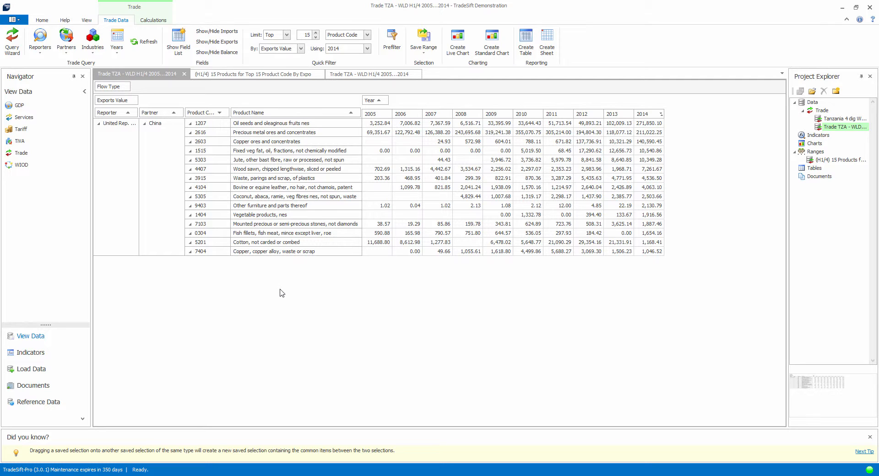
Step: Start a new trade query with nomenclature H1 (HS 1996), digit level Total Trade and United Rep. of Tanzania as the reporter
{"action": "left_click", "coordinate": [42, 341]}
{"action": "left_click", "coordinate": [20, 155]}
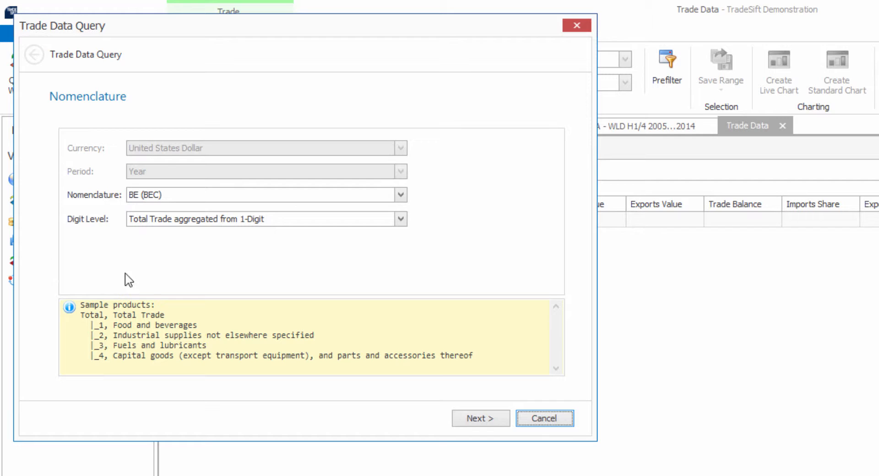
{"action": "left_click", "coordinate": [401, 196]}
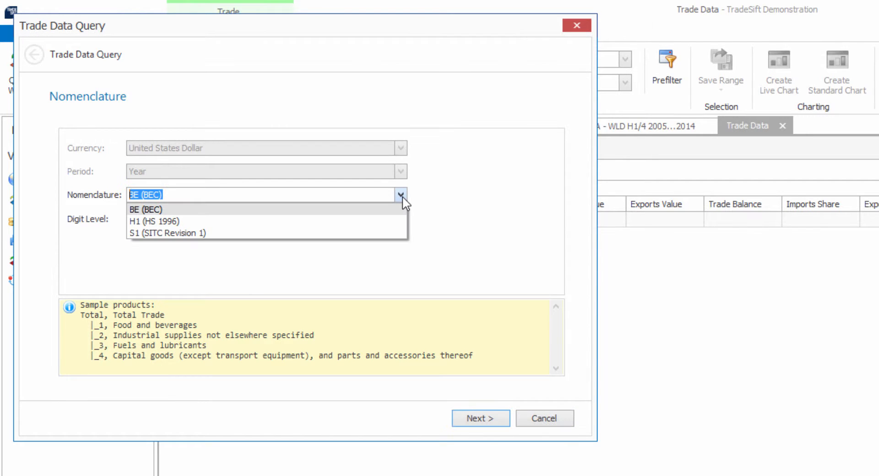
{"action": "left_click", "coordinate": [404, 221]}
{"action": "left_click", "coordinate": [401, 219]}
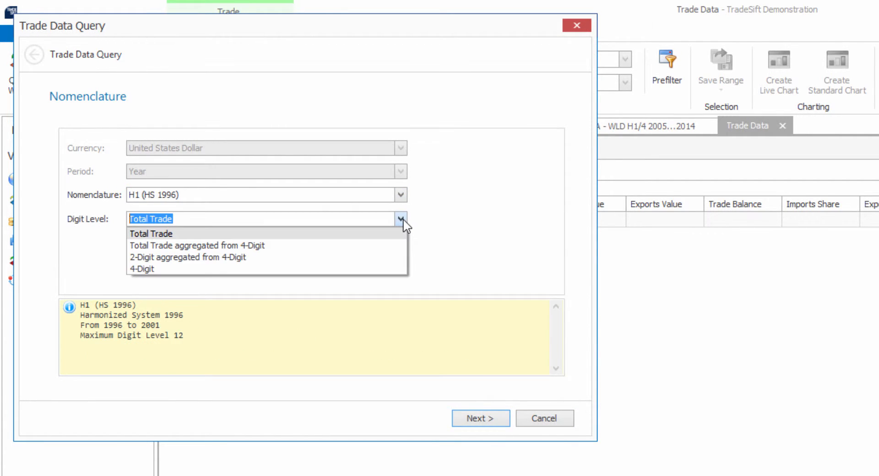
{"action": "left_click", "coordinate": [395, 236]}
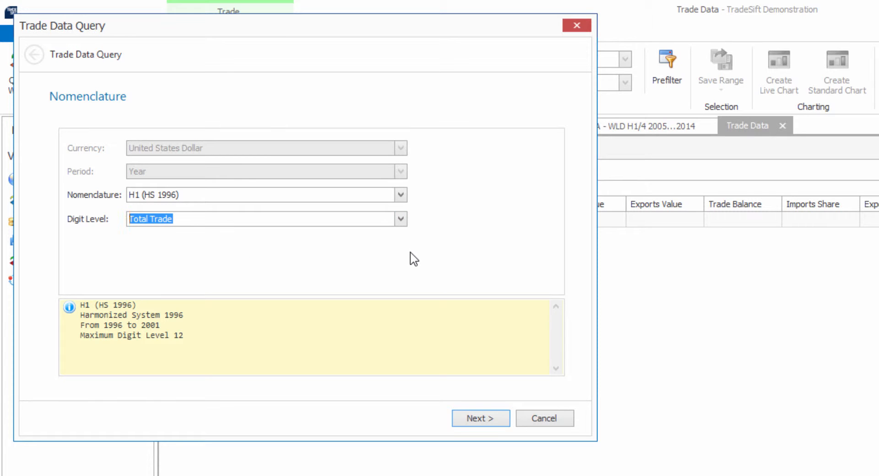
{"action": "left_click", "coordinate": [478, 418]}
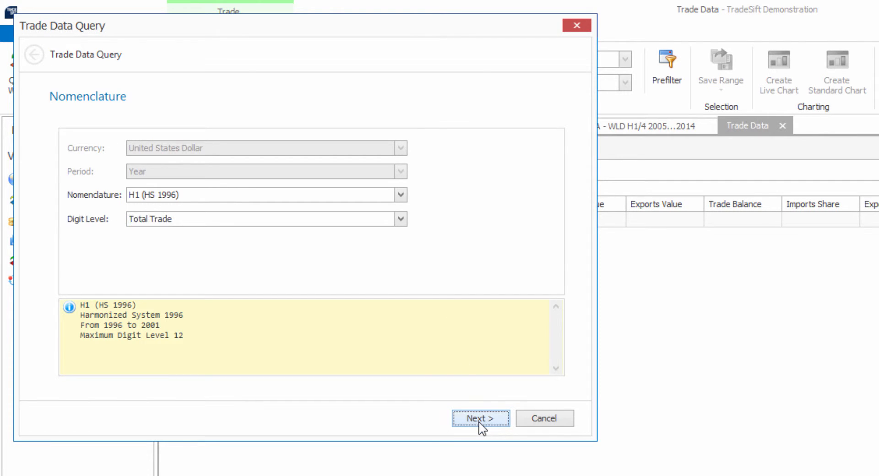
{"action": "left_click", "coordinate": [107, 136]}
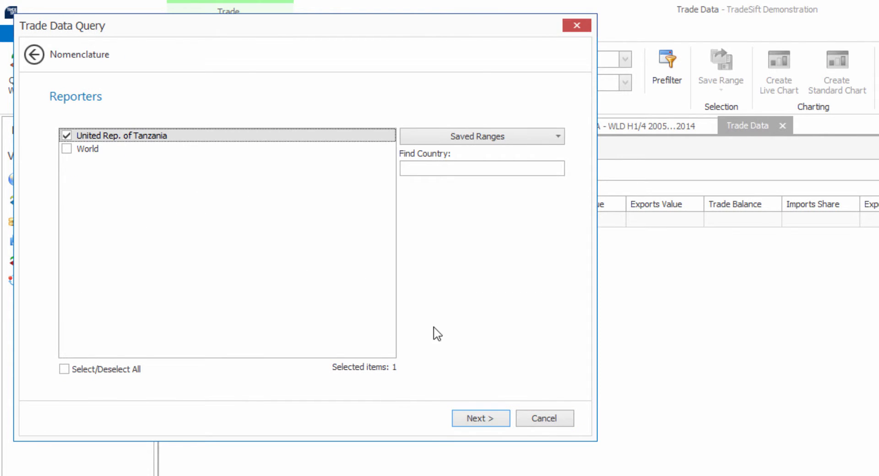
{"action": "left_click", "coordinate": [482, 422]}
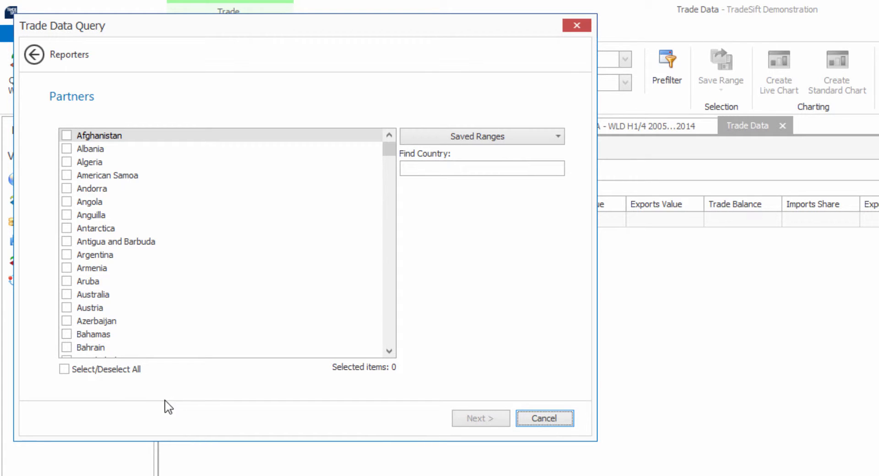
Step: Include all partner countries in the query, excluding aggregates such as World, Sub-Saharan Africa SSA and East African Community
{"action": "left_click", "coordinate": [65, 369]}
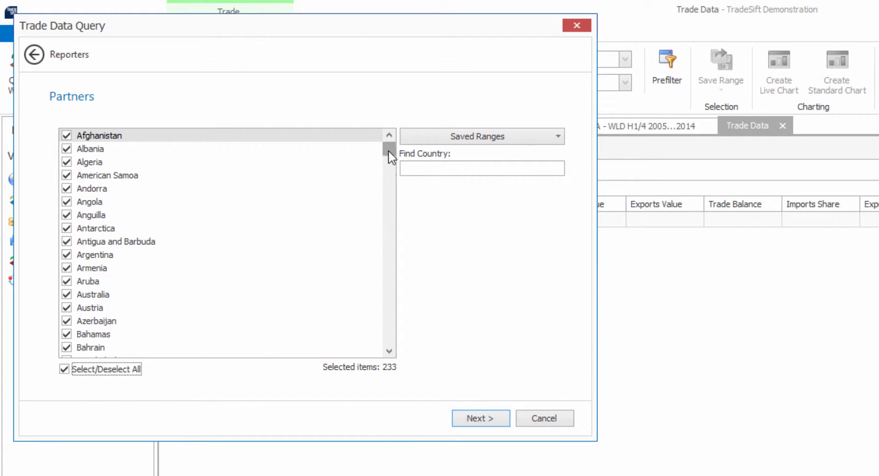
{"action": "left_click_drag", "start_coordinate": [388, 151], "coordinate": [397, 350]}
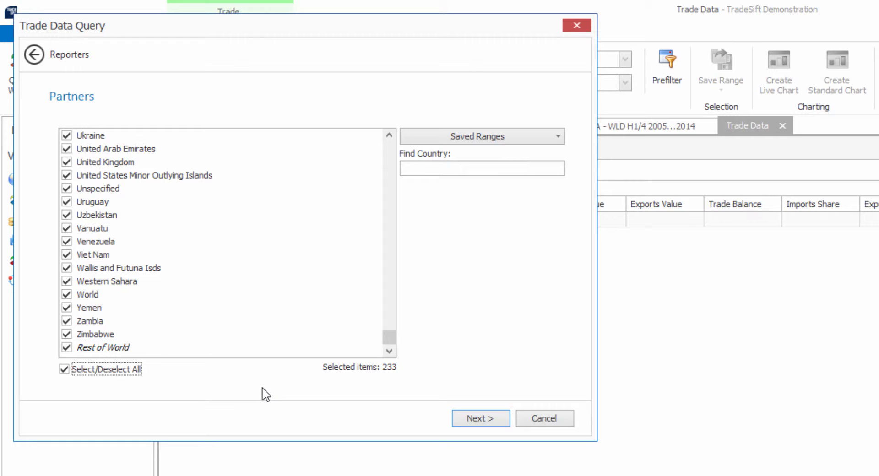
{"action": "left_click", "coordinate": [66, 294]}
{"action": "left_click_drag", "start_coordinate": [388, 336], "coordinate": [393, 299]}
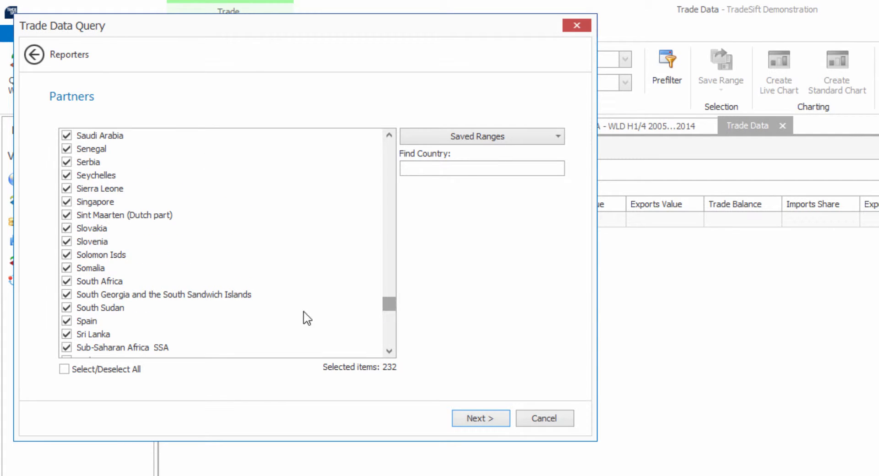
{"action": "left_click", "coordinate": [67, 348]}
{"action": "left_click_drag", "start_coordinate": [392, 306], "coordinate": [412, 201]}
{"action": "left_click", "coordinate": [66, 229]}
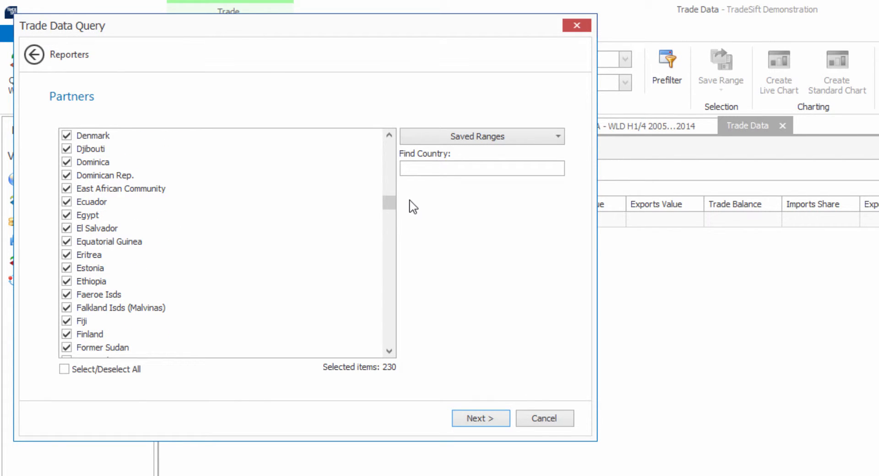
{"action": "left_click", "coordinate": [67, 188]}
{"action": "left_click", "coordinate": [475, 418]}
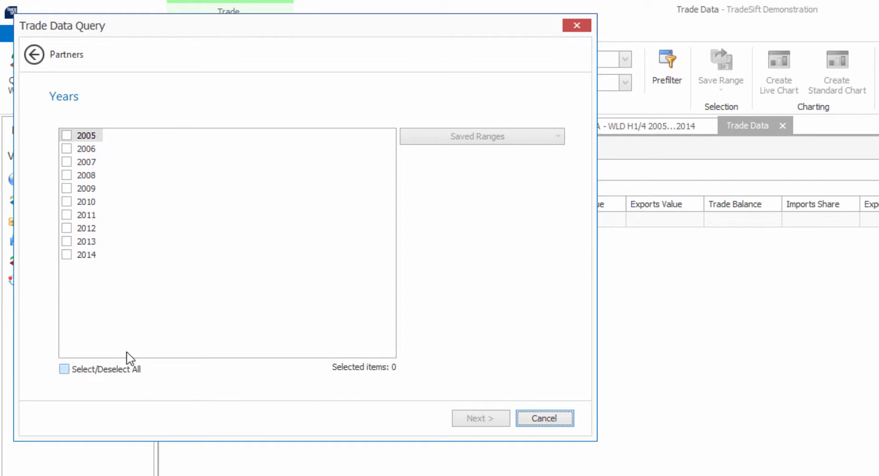
Step: Restrict the query to the years 2012, 2013 and 2014 and run it to load the trade data
{"action": "left_click", "coordinate": [68, 228]}
{"action": "left_click", "coordinate": [68, 241]}
{"action": "left_click", "coordinate": [68, 255]}
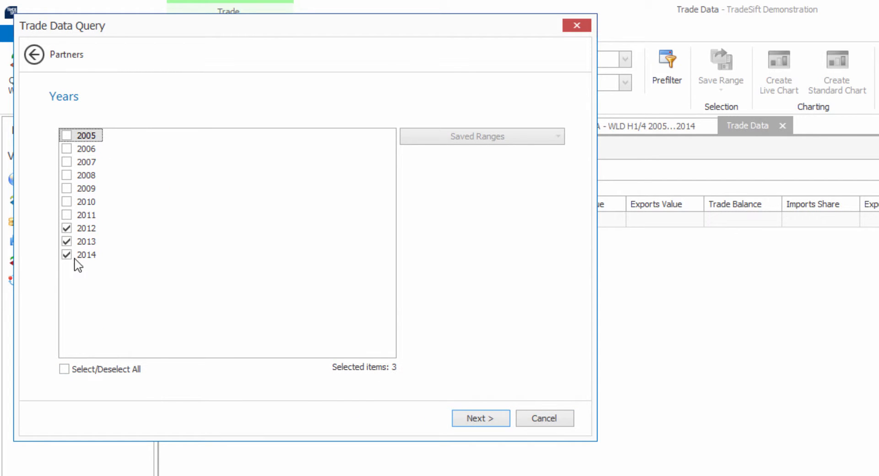
{"action": "left_click", "coordinate": [488, 420]}
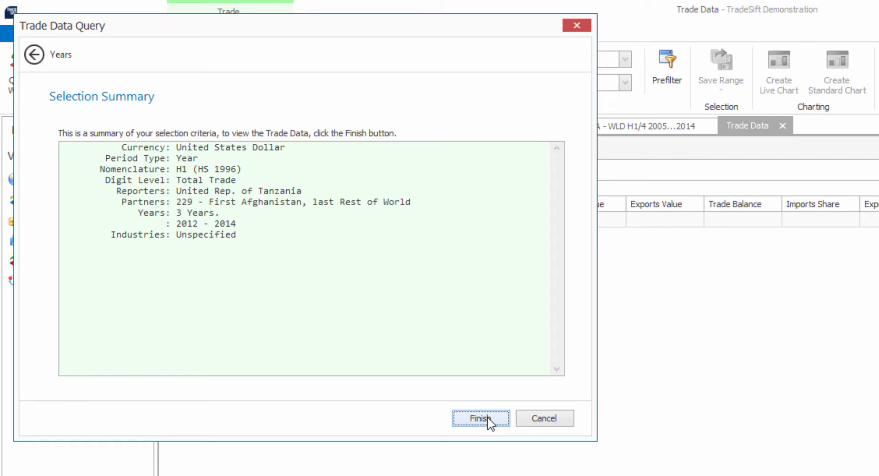
{"action": "left_click", "coordinate": [487, 419]}
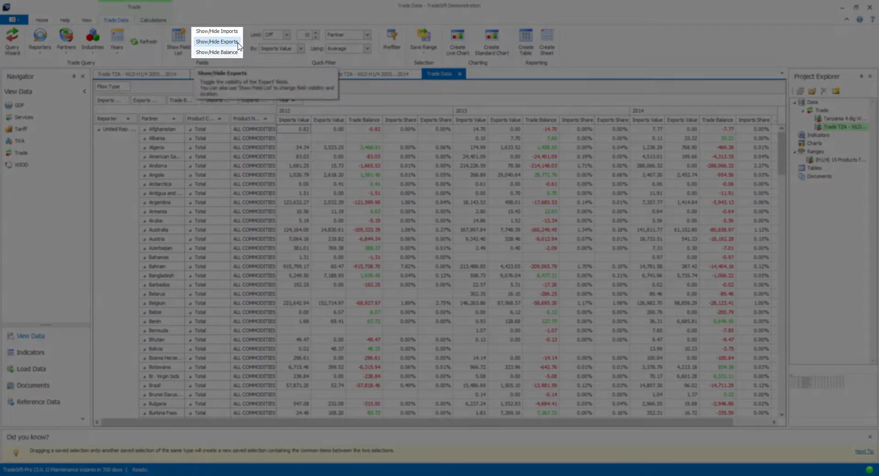
Step: Hide the exports and balance fields, and filter the grid to the top 10 partners by average imports value
{"action": "left_click", "coordinate": [237, 45]}
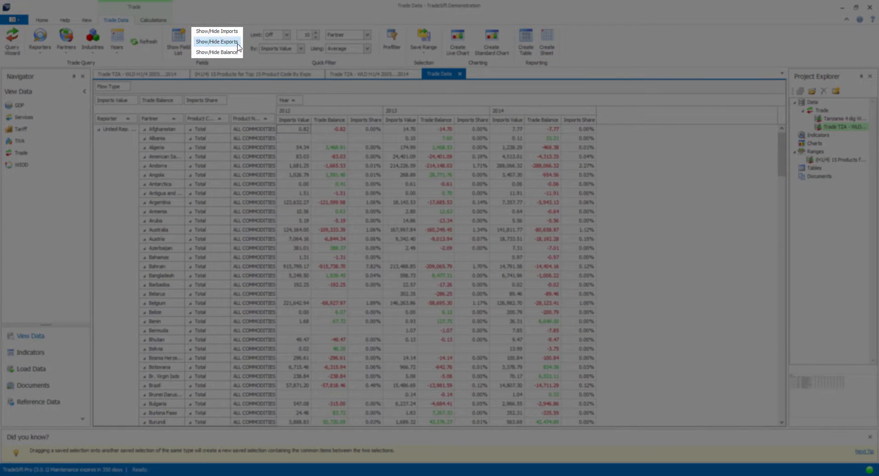
{"action": "left_click", "coordinate": [231, 53]}
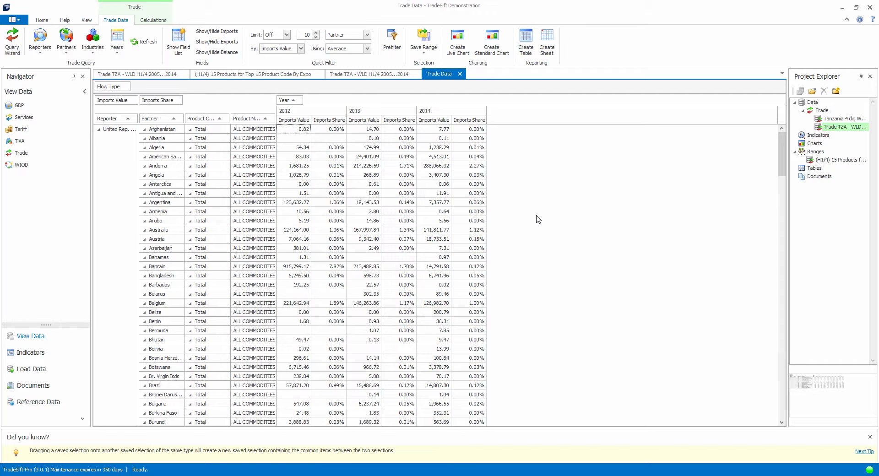
{"action": "left_click", "coordinate": [286, 35]}
{"action": "left_click", "coordinate": [286, 50]}
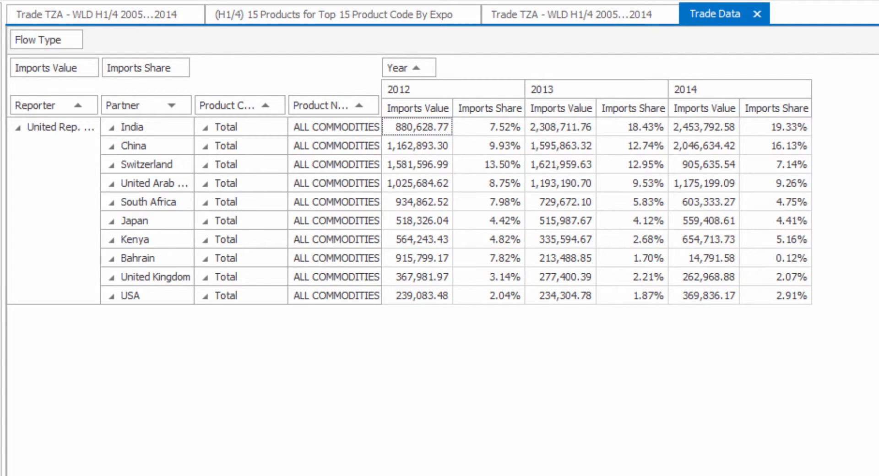
{"action": "left_click", "coordinate": [139, 299]}
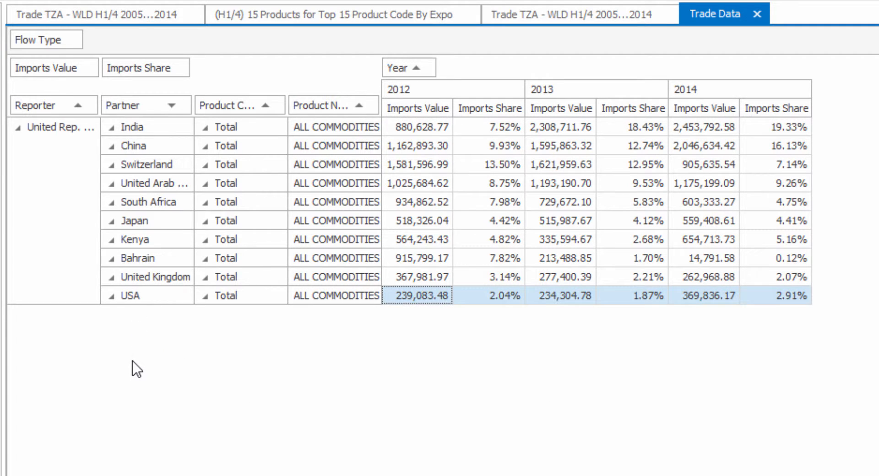